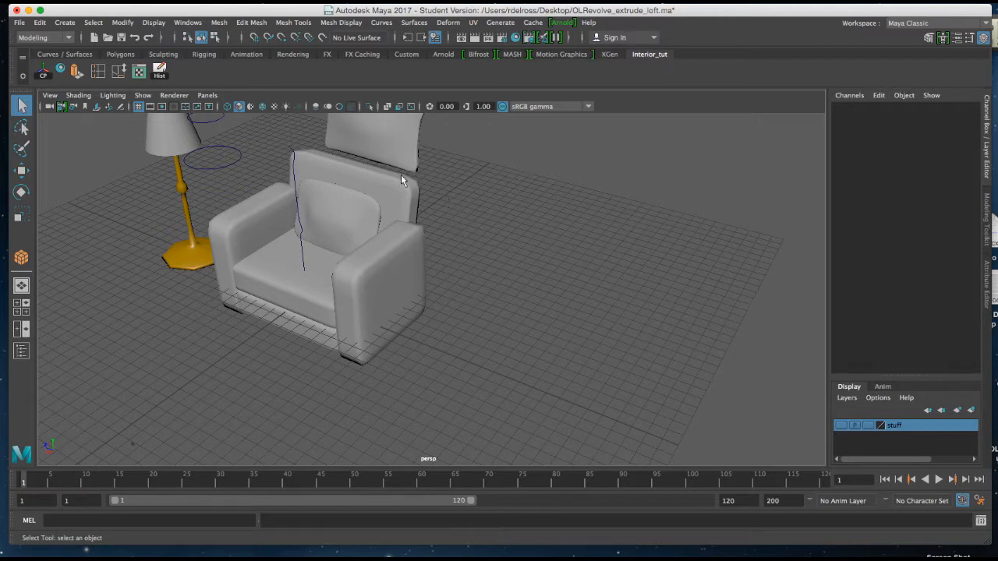
Create a polygon cube on the grid beside the armchair, about 7 wide, 2.8 high and 12.5 deep
key("space")
left_click(297, 131)
mouse_move(324, 171)
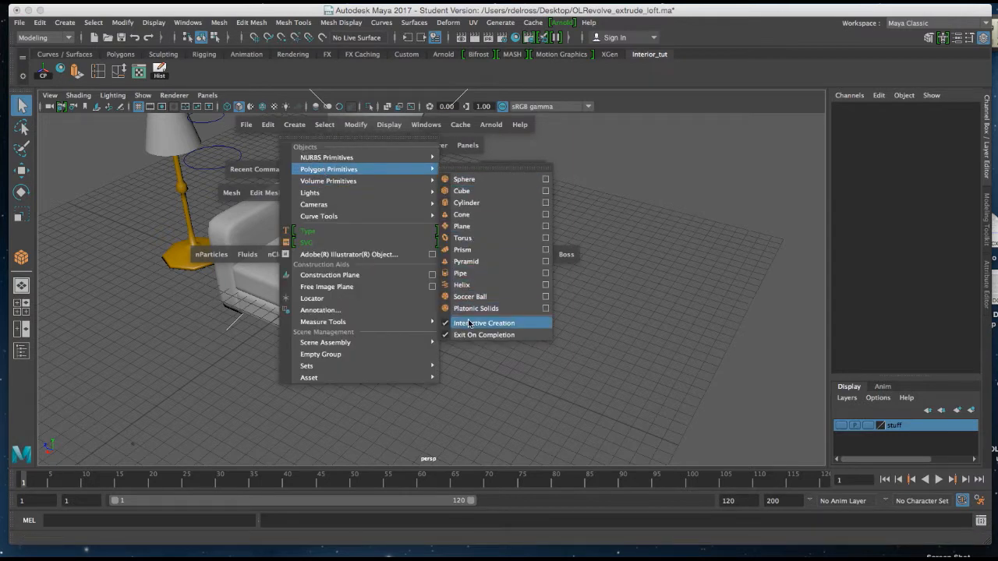
left_click(464, 191)
mouse_move(447, 310)
left_mouse_down()
mouse_move(552, 425)
mouse_move(559, 335)
left_mouse_up()
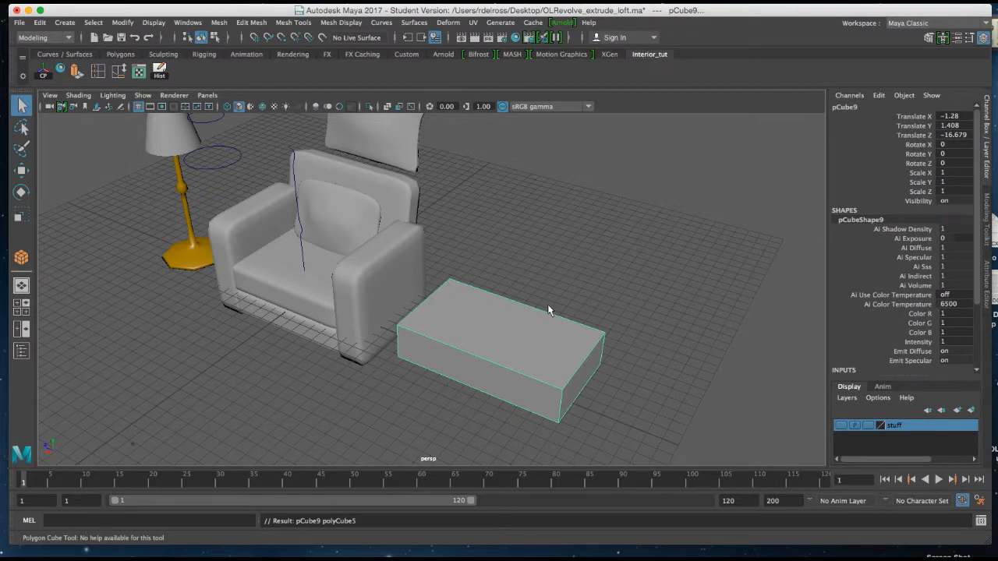
key("w")
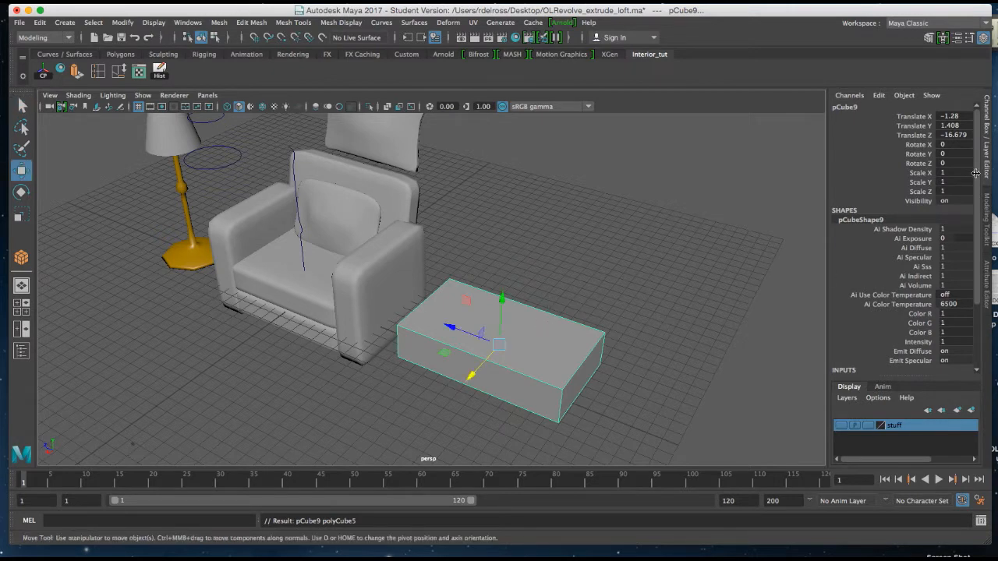
Set the new box's subdivisions in width, height and depth to 4
scroll(904, 296, "down", 3)
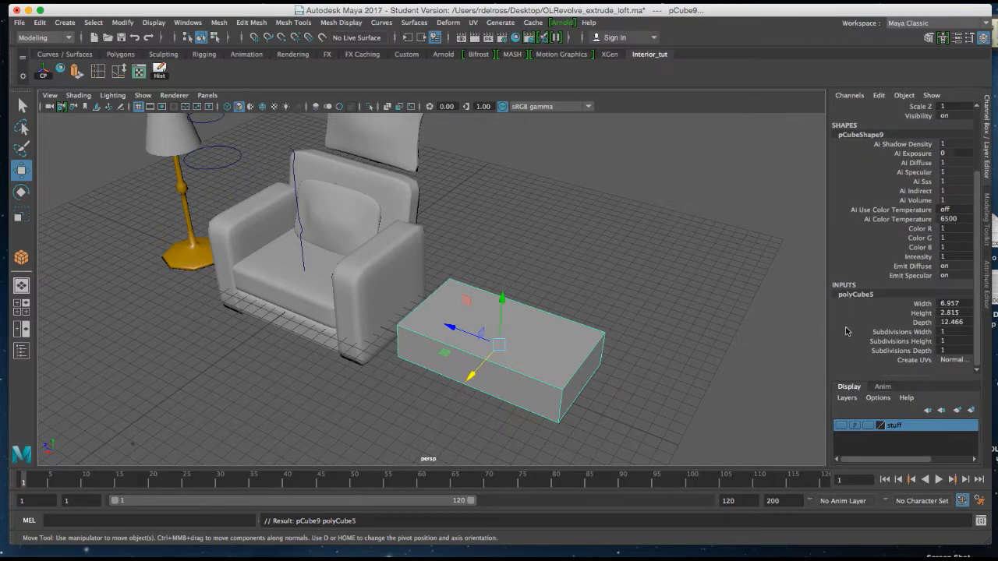
double_click(853, 296)
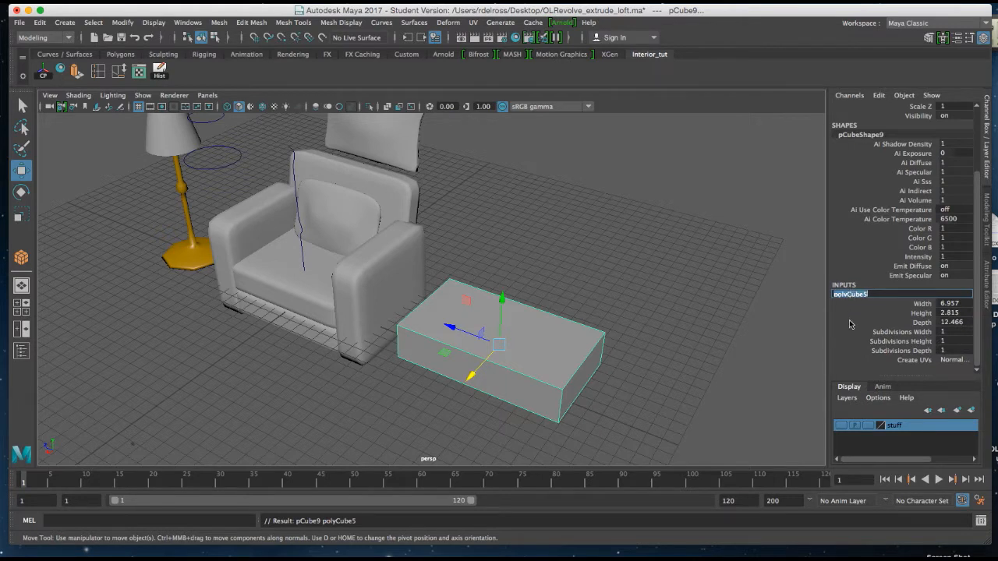
left_click(851, 323)
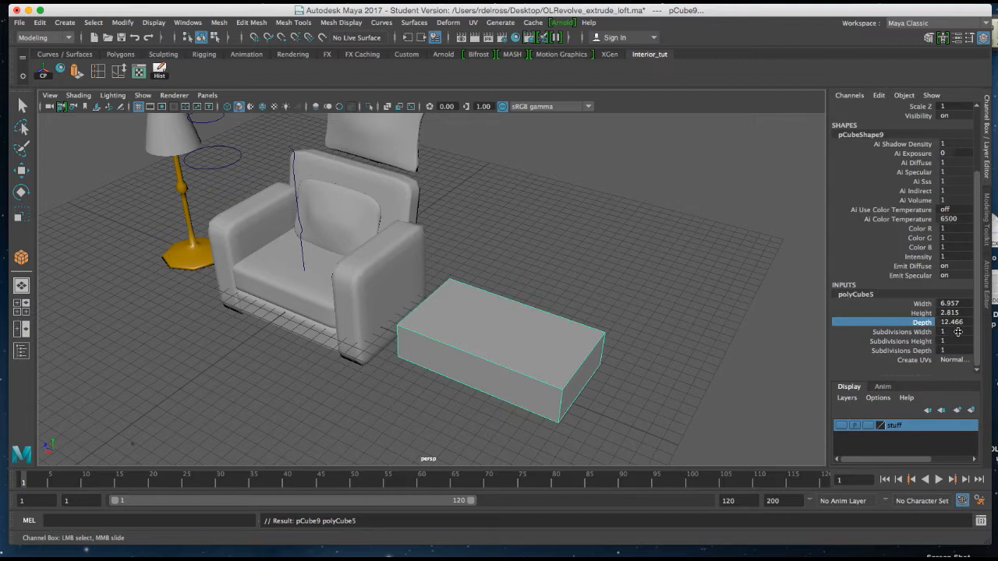
left_click_drag(957, 332, 953, 350)
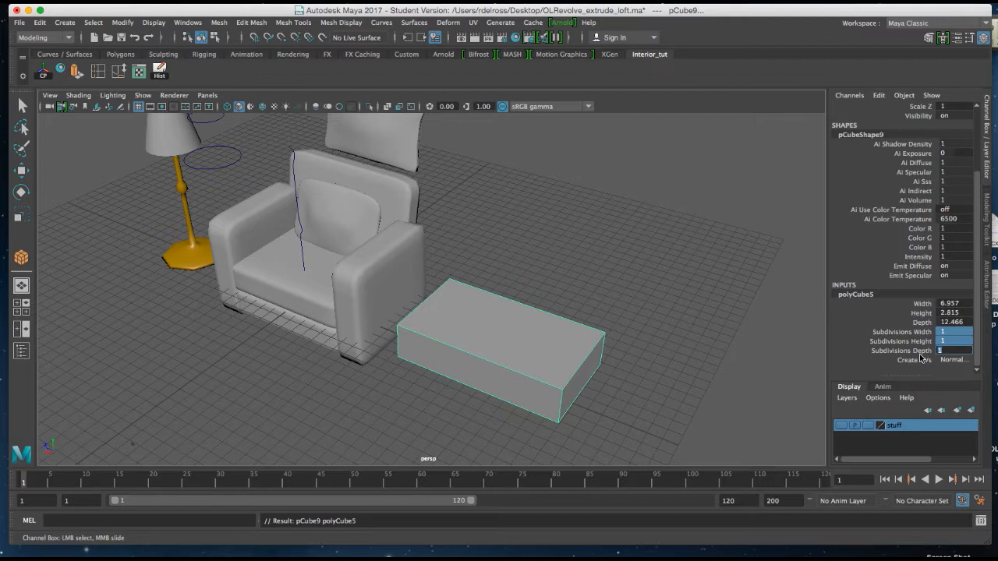
key("Return")
middle_click_drag(541, 345, 548, 321, "alt")
right_click_drag(548, 321, 572, 472, "alt")
left_click_drag(618, 377, 618, 331, "alt")
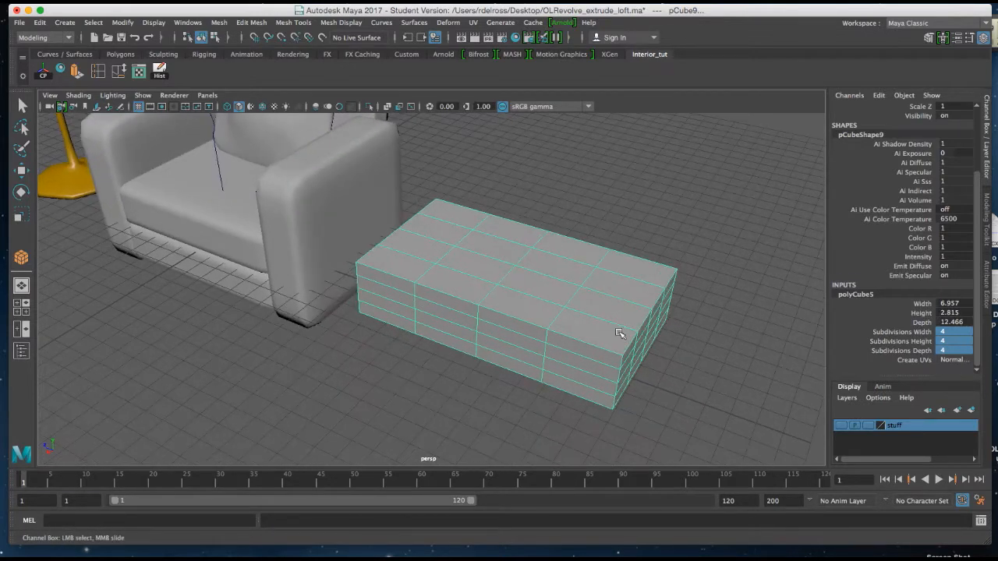
Compare the subdivided box in unsmoothed and smooth mesh preview, leaving the smooth preview on
key("3")
key("w")
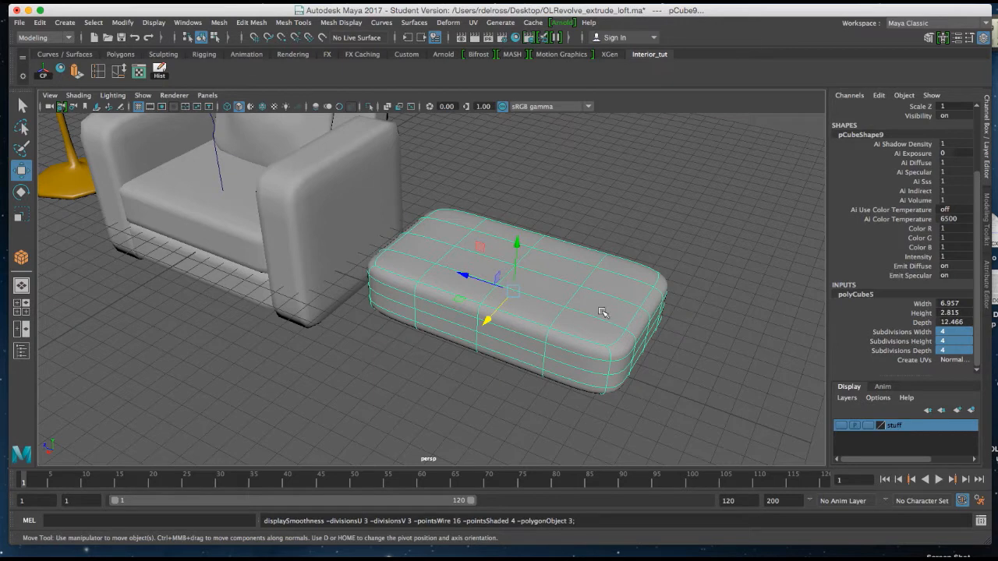
key("1")
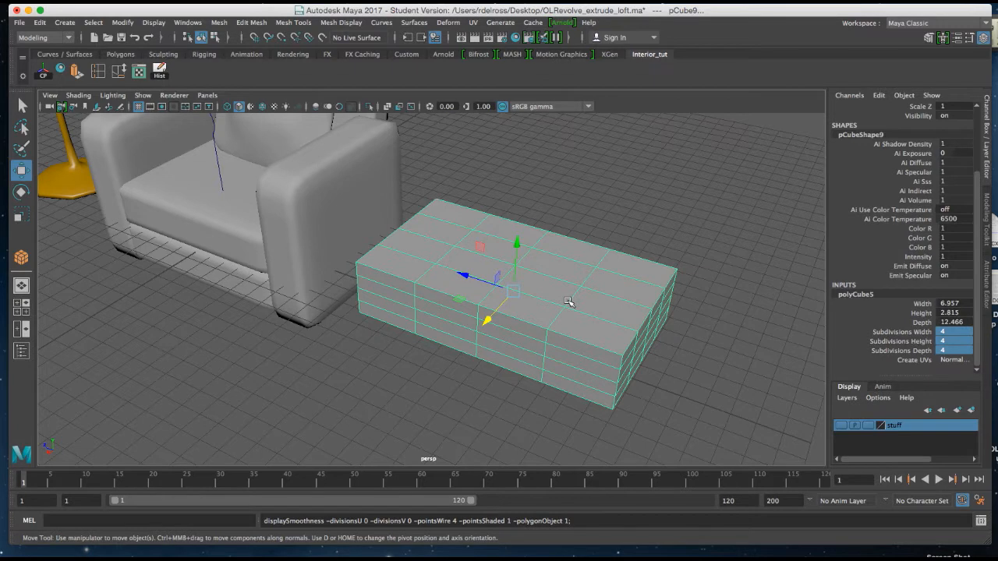
key("3")
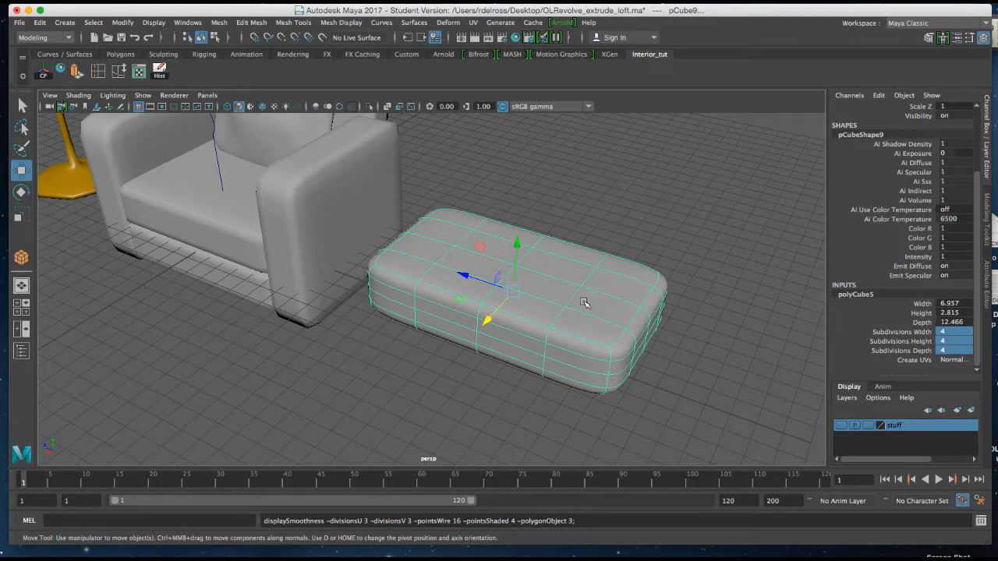
left_click_drag(586, 305, 573, 302, "alt")
right_click_drag(573, 302, 564, 385, "alt")
left_click_drag(581, 363, 574, 357, "alt")
right_click_drag(575, 356, 539, 326, "alt")
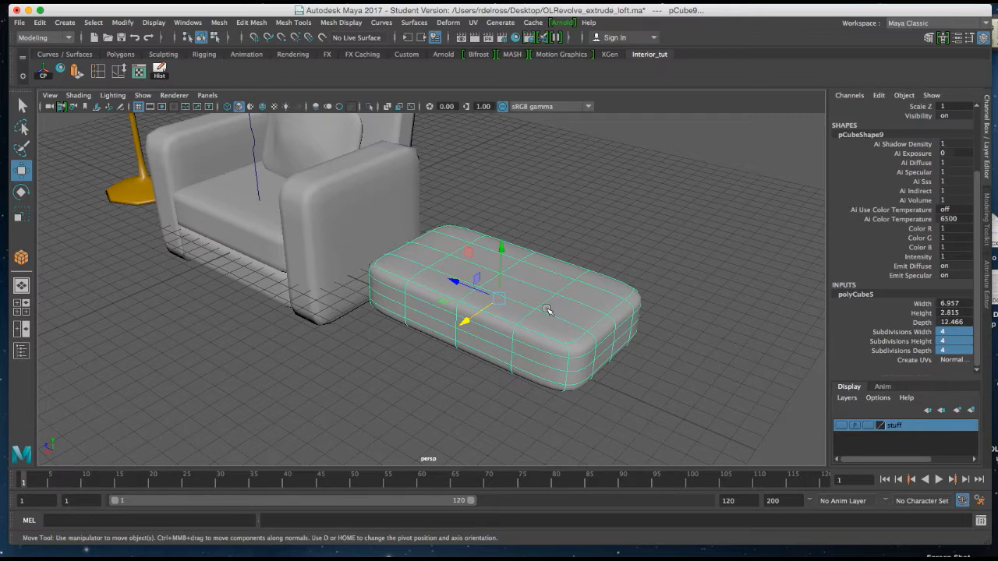
key("1")
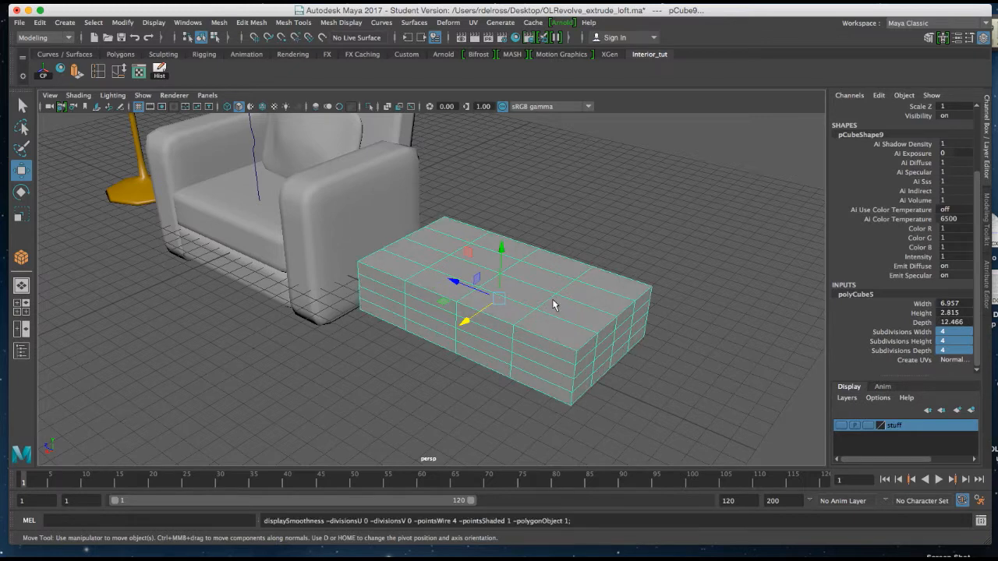
left_click_drag(554, 305, 552, 303, "alt")
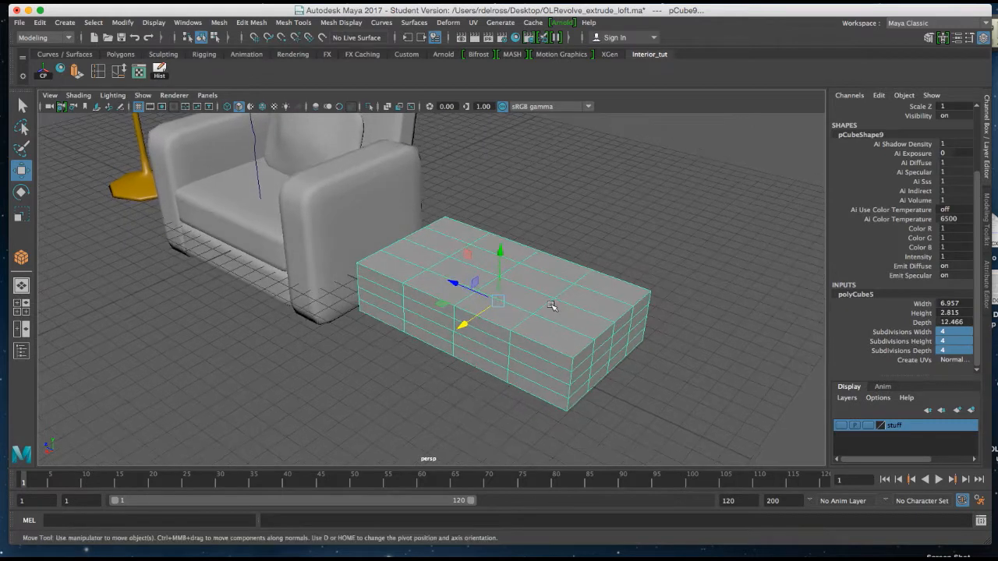
key("3")
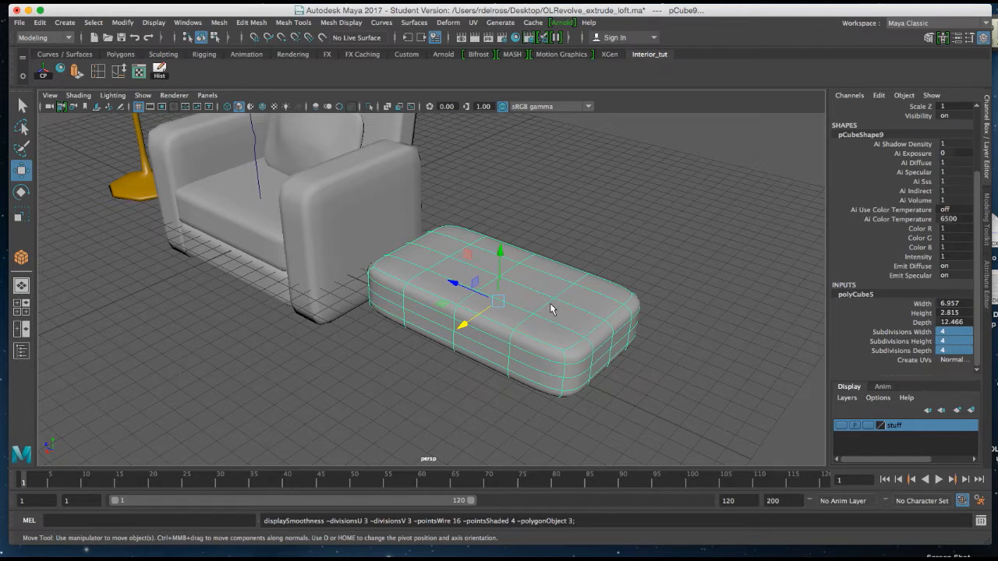
Duplicate the seat cushion and move the copy up and back to about X -5.17, Y 5.3
left_click_drag(549, 322, 512, 204, "alt")
key("ctrl+d")
left_click_drag(471, 279, 537, 267)
Stand the duplicated cushion upright by setting its Z rotation to 90
key("e")
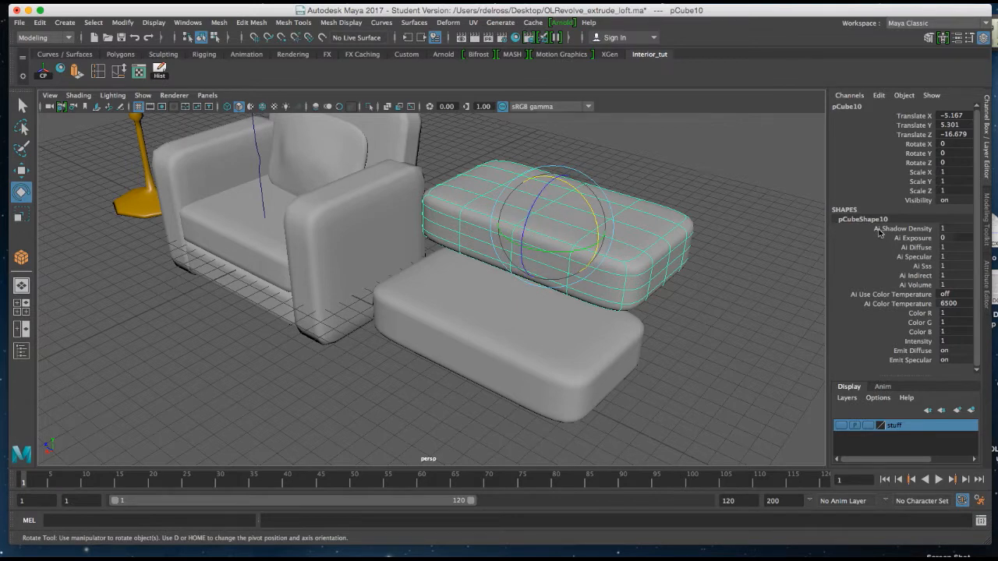
left_click(955, 163)
key("Return")
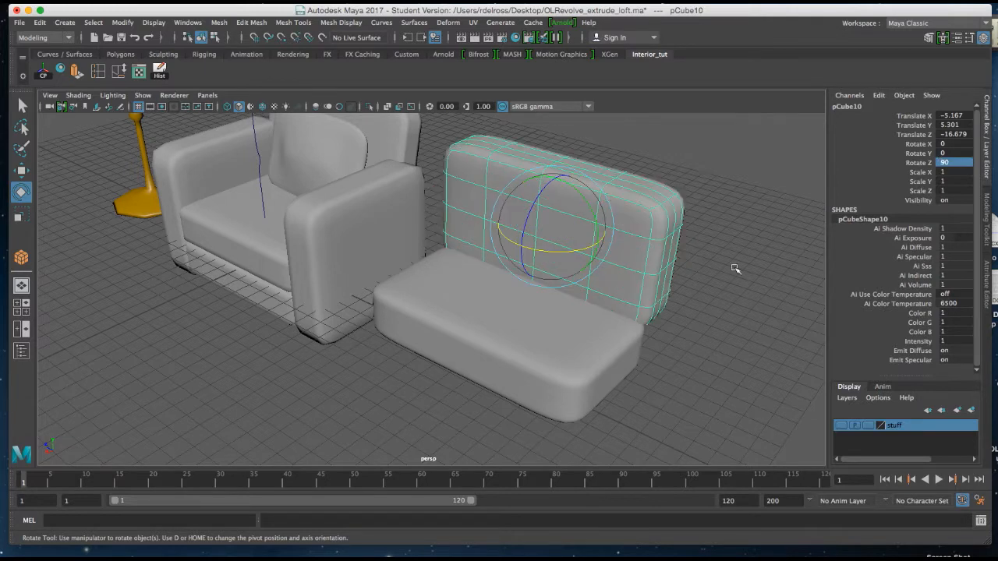
Scale the upright cushion down to about 0.66 in X and 0.72 in Y for a lower, thinner backrest
left_click_drag(735, 294, 685, 281, "alt")
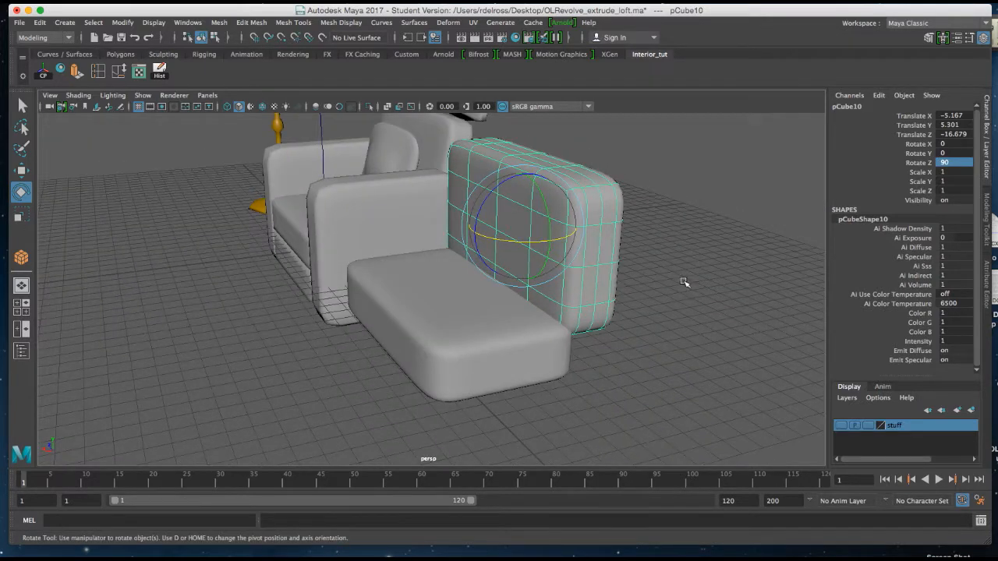
key("w")
left_click_drag(525, 170, 525, 193)
key("r")
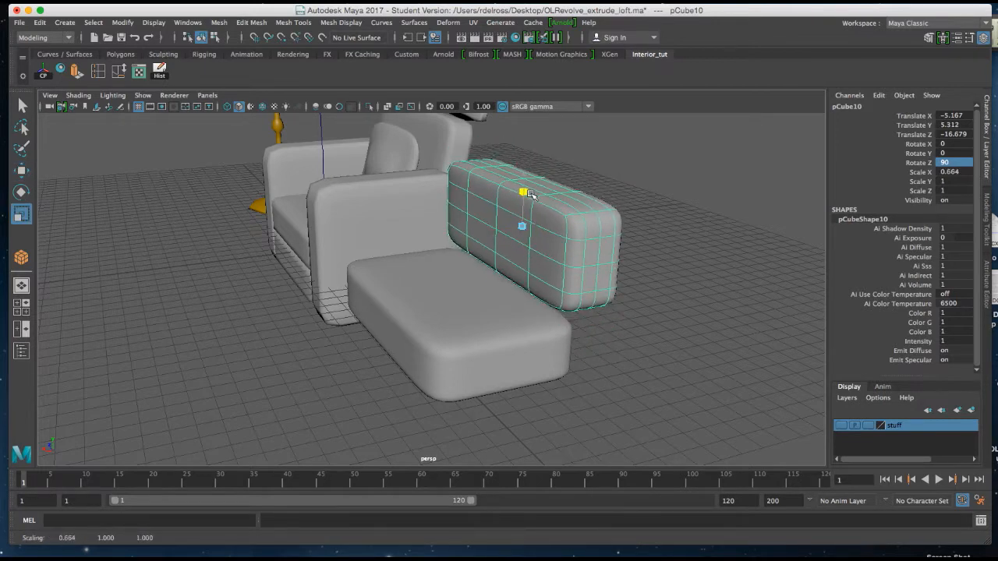
left_click_drag(568, 228, 477, 236)
Move the backrest cushion to about X -4.28, Y 4.84 so it sits against the seat cushion
key("w")
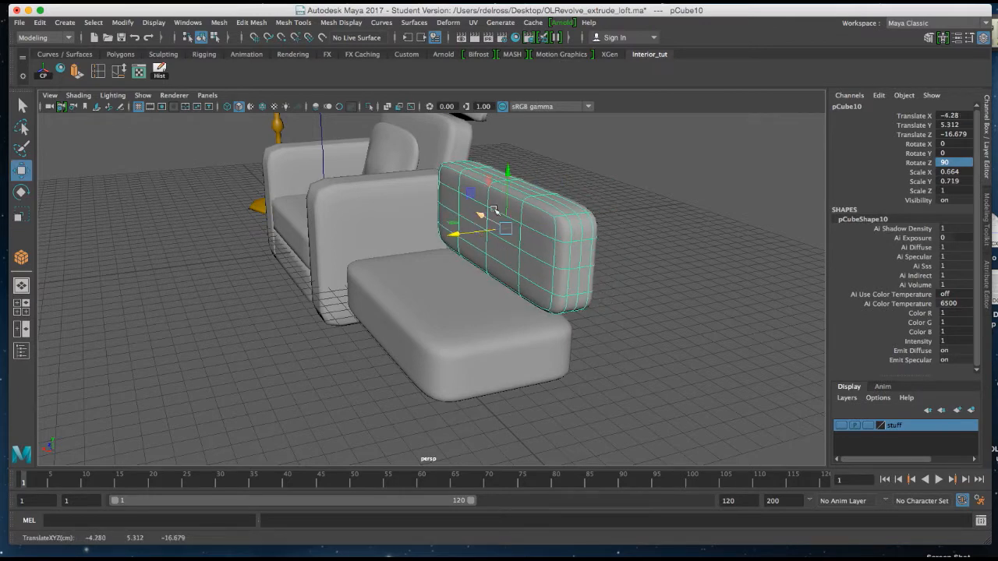
left_click_drag(508, 170, 544, 216)
mouse_move(608, 231)
left_mouse_down("alt")
mouse_move(628, 245)
mouse_move(611, 219)
mouse_move(610, 236)
mouse_move(595, 239)
left_mouse_up("alt")
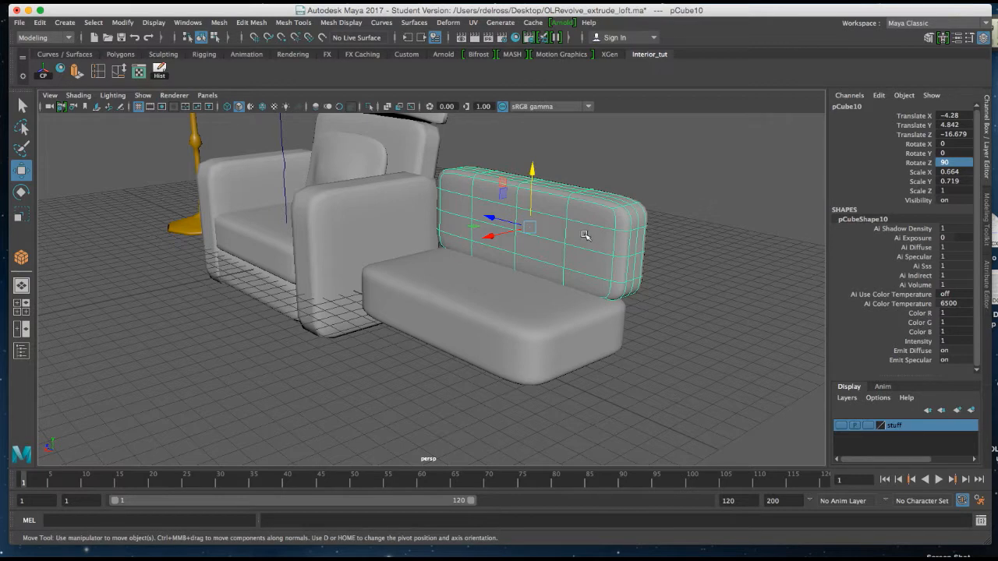
Open the Move Tool settings beside the model and toggle Soft Select off and back on
double_click(22, 179)
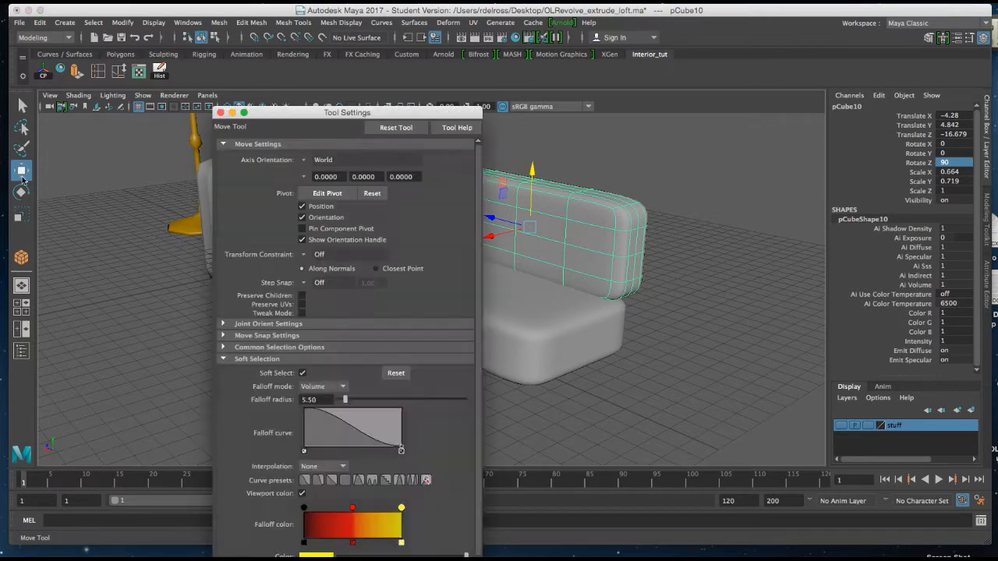
left_click(224, 360)
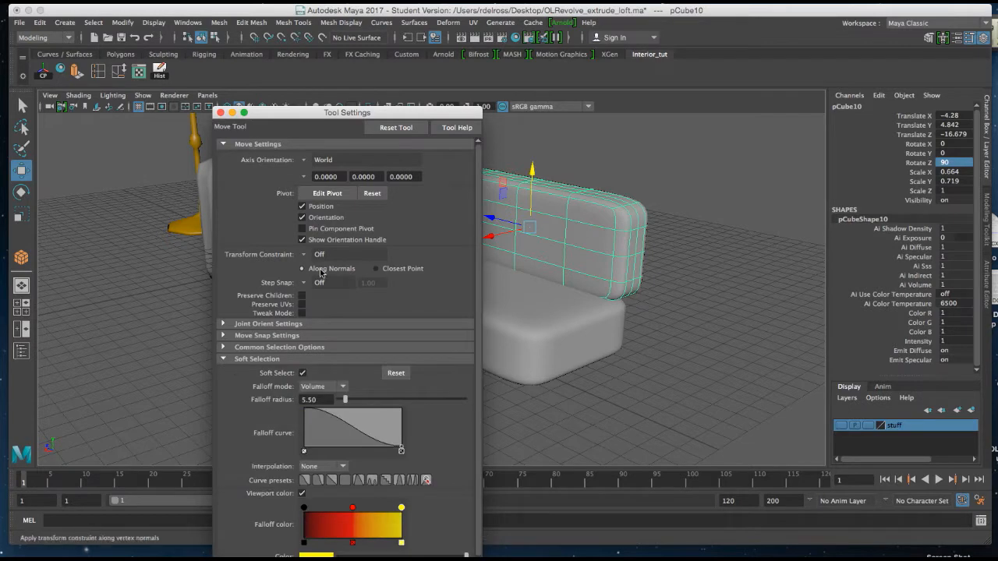
left_click_drag(298, 113, 741, 75)
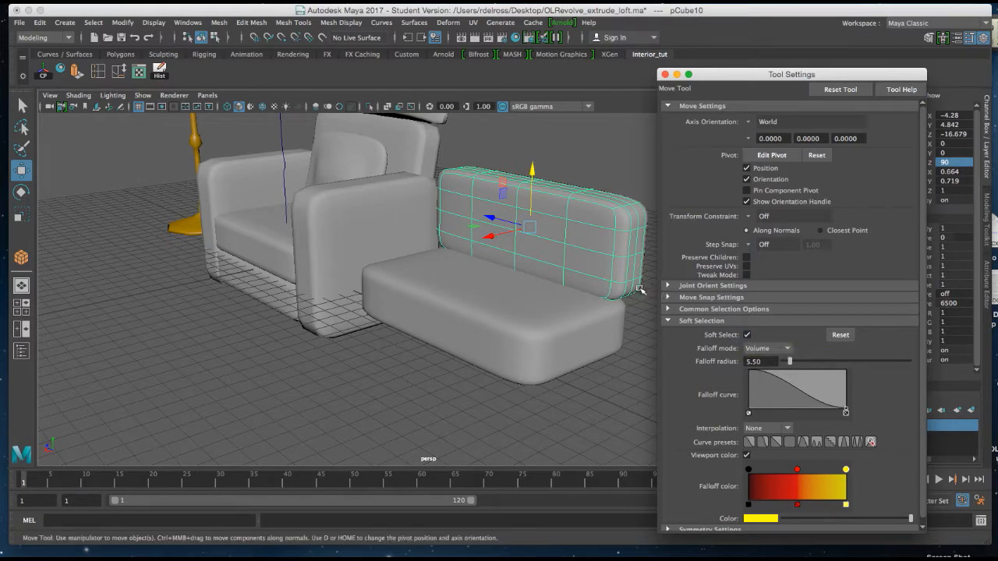
key("b")
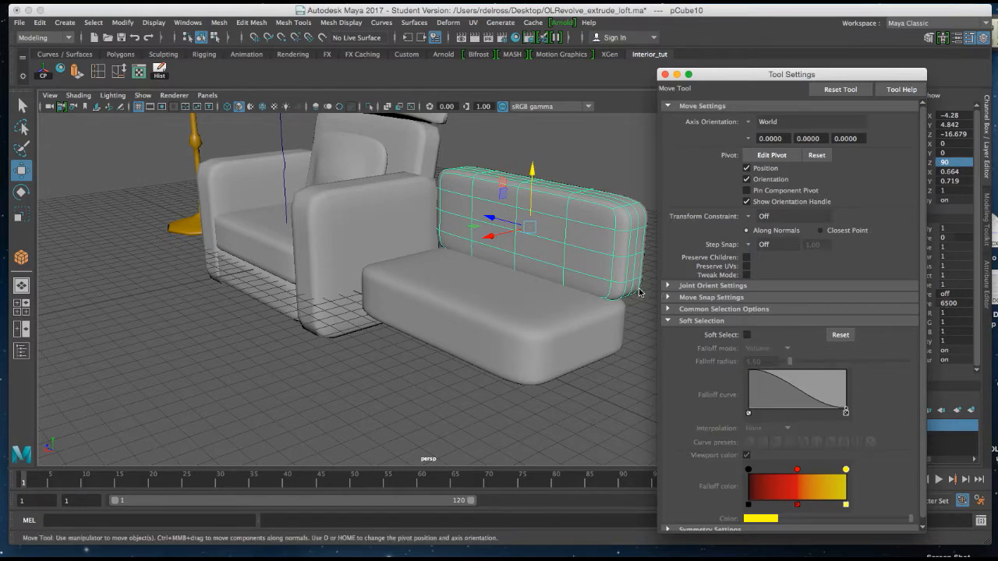
left_click(748, 336)
Select the backrest cushion's middle column of vertices, front and back, in wireframe display with soft selection
middle_click_drag(525, 234, 422, 272, "alt")
left_click_drag(455, 272, 510, 260, "alt")
right_click(515, 224)
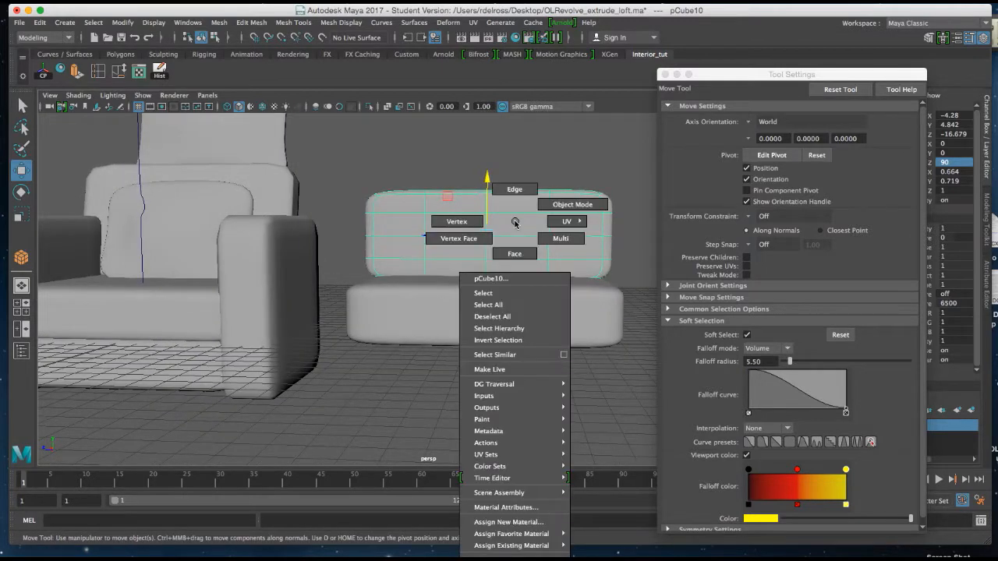
left_click(477, 225)
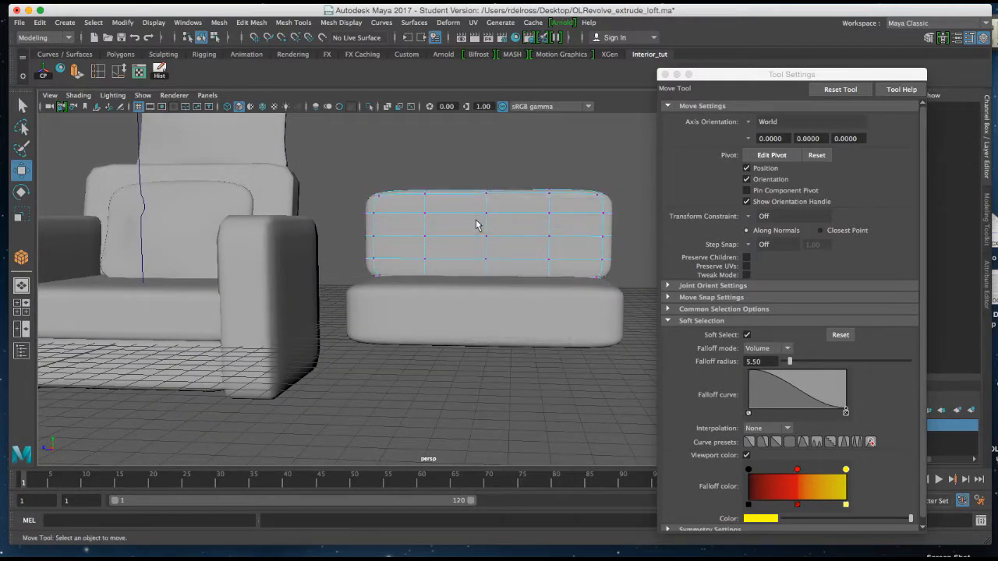
key("4")
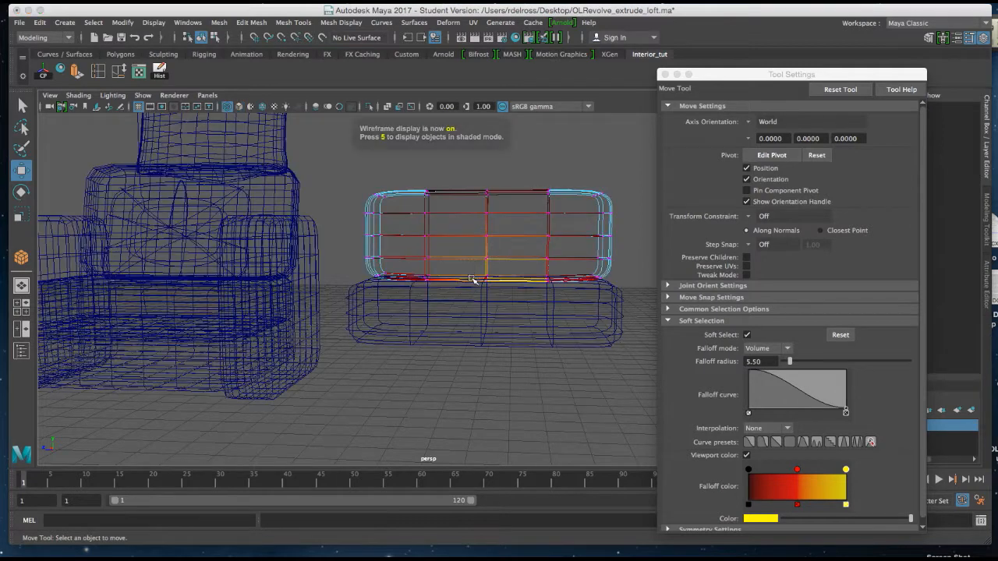
left_click_drag(470, 171, 505, 303)
Inspect the soft-selection falloff on the backrest and set the falloff radius to 6
left_click_drag(533, 270, 512, 281, "alt")
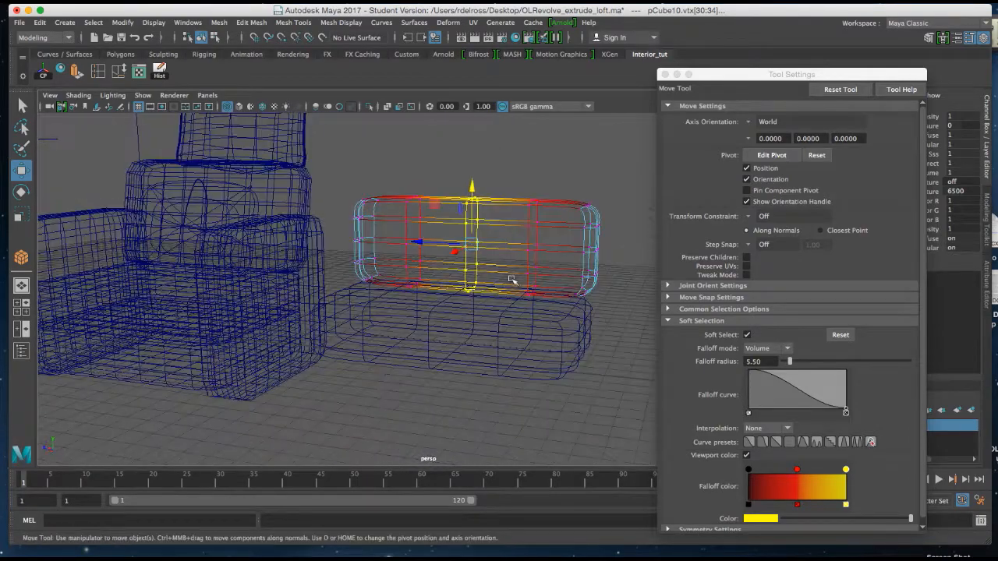
left_click_drag(593, 282, 425, 239, "alt")
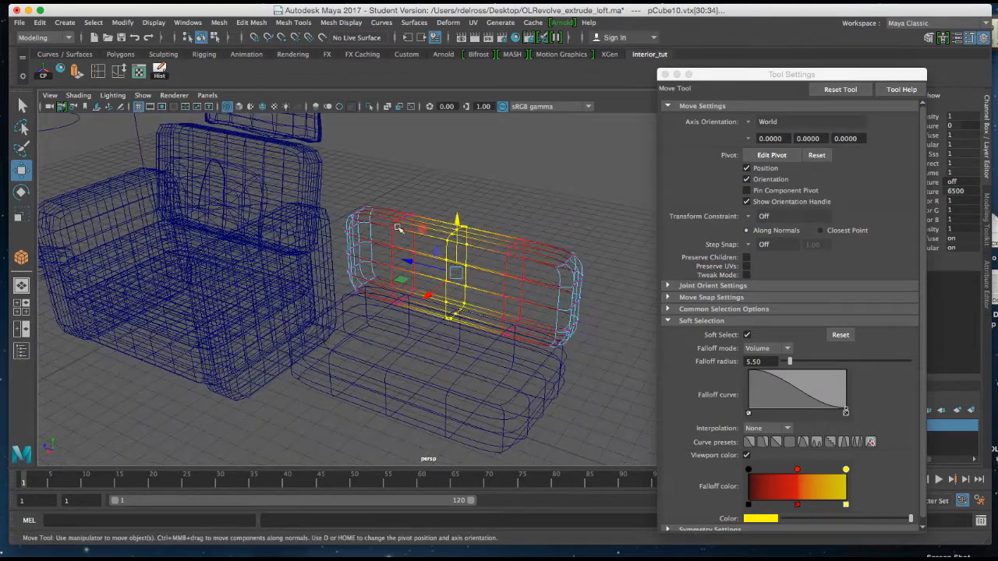
left_click_drag(483, 267, 499, 281, "alt")
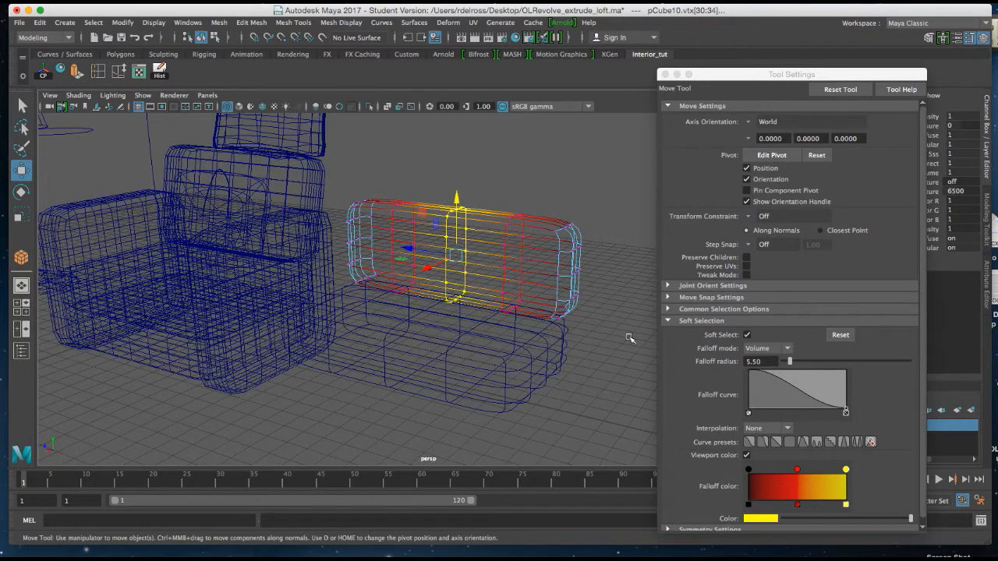
left_click_drag(596, 327, 614, 357, "alt")
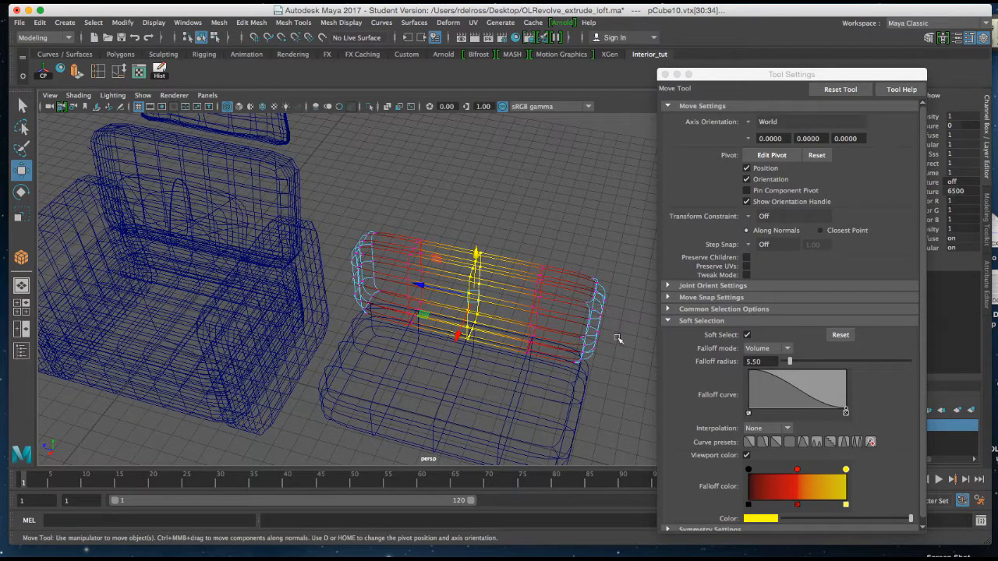
left_click_drag(771, 361, 730, 360)
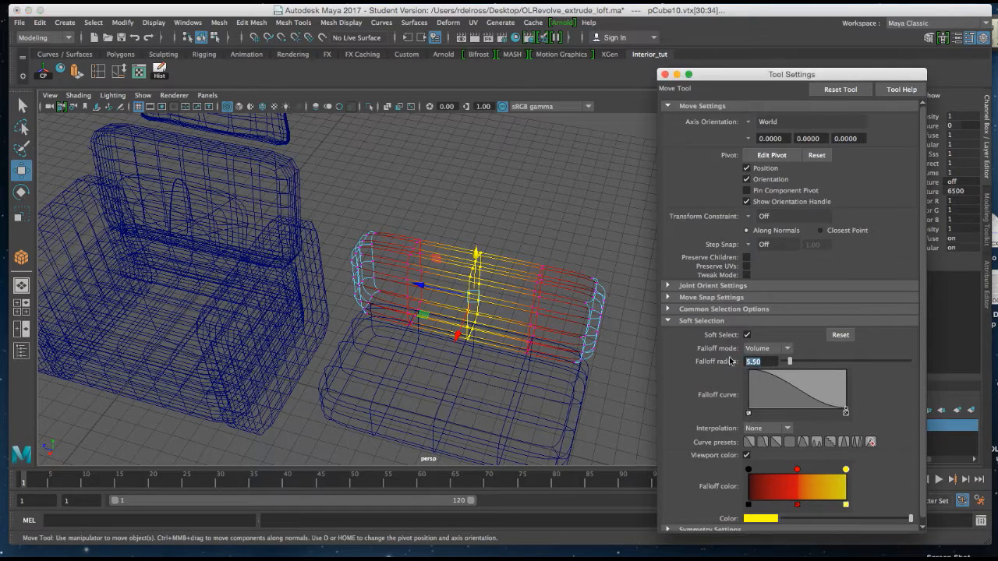
type("6")
key("Return")
Try moving the backrest's middle vertices about 1.45 units in negative X, and undo the move
left_click_drag(460, 337, 477, 323)
key("ctrl+z")
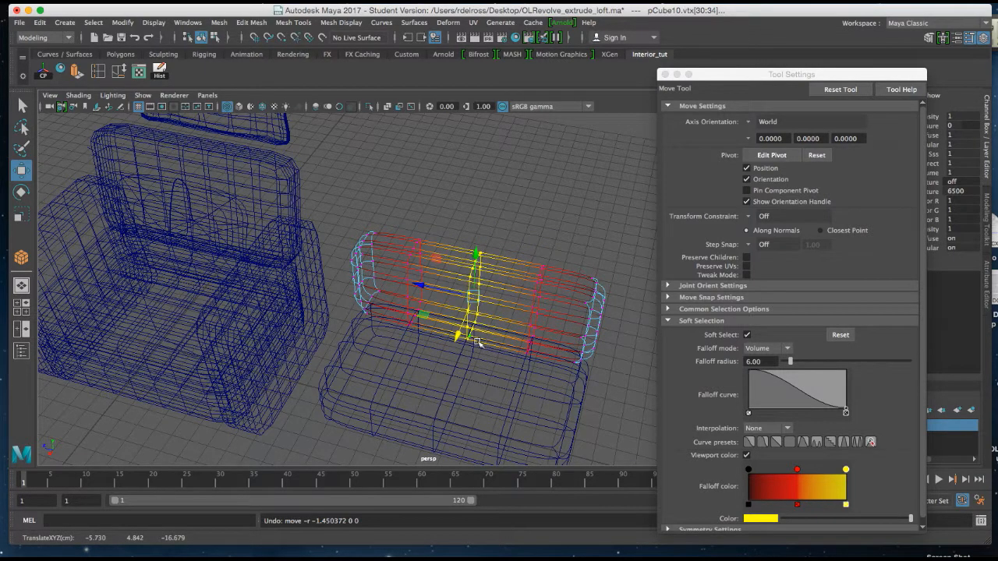
Set the soft-selection falloff radius to 8 and move the backrest's middle vertices backward in negative X to curve the cushion
left_click(772, 362)
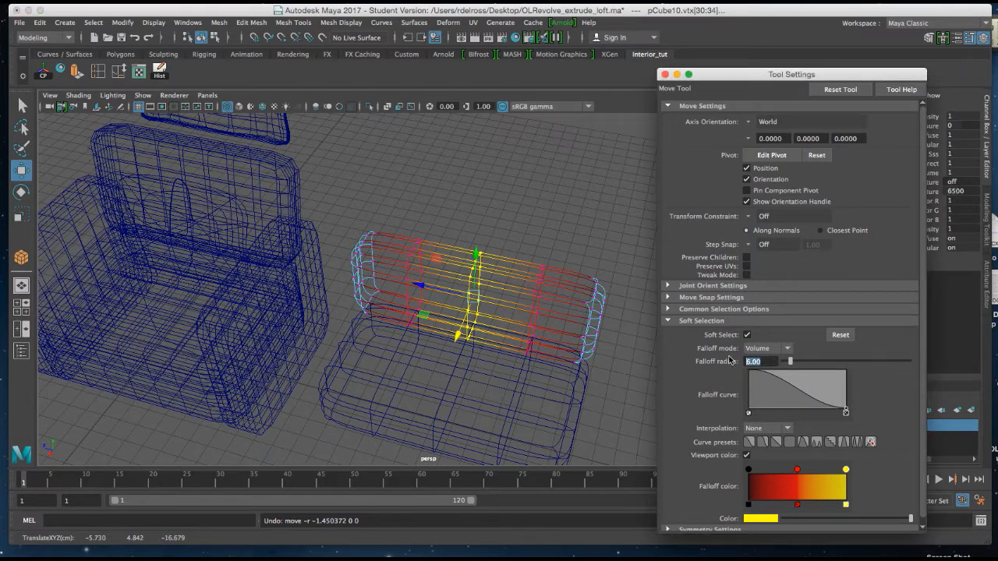
key("Return")
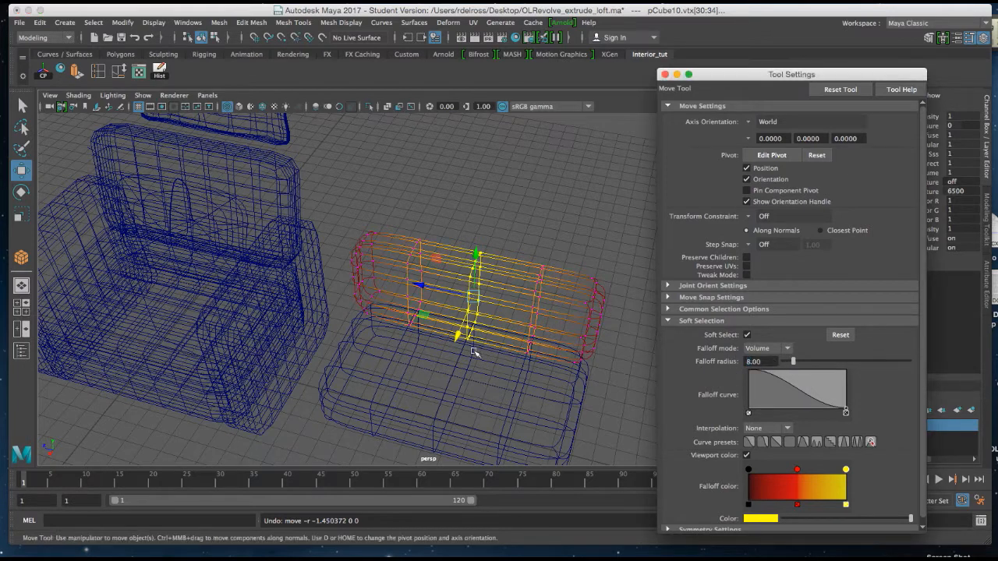
left_click_drag(458, 338, 508, 302)
middle_click_drag(509, 302, 473, 339, "alt")
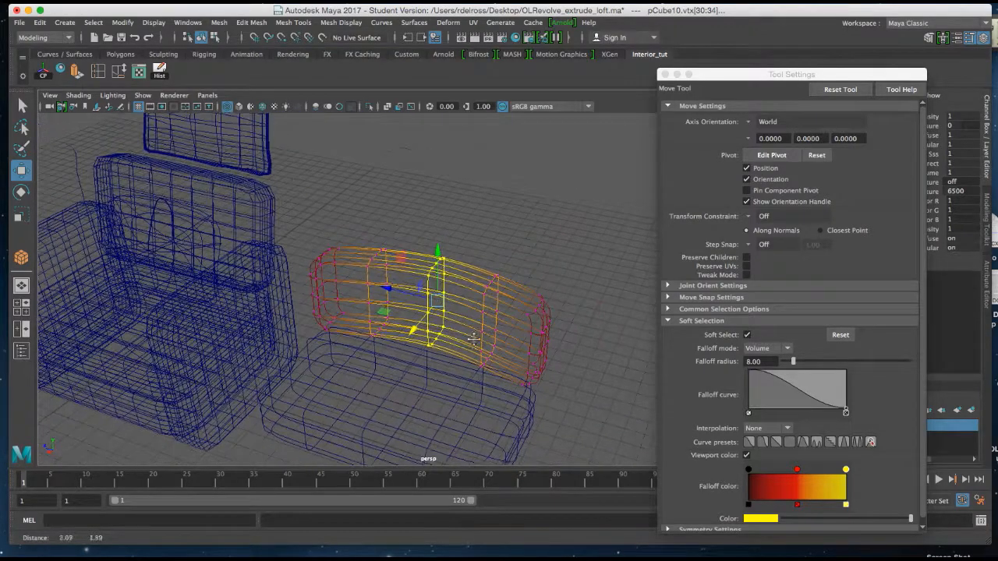
Return the curved backrest to object mode and switch the viewport to shaded display
right_click(489, 288)
right_click_drag(488, 288, 505, 268)
key("5")
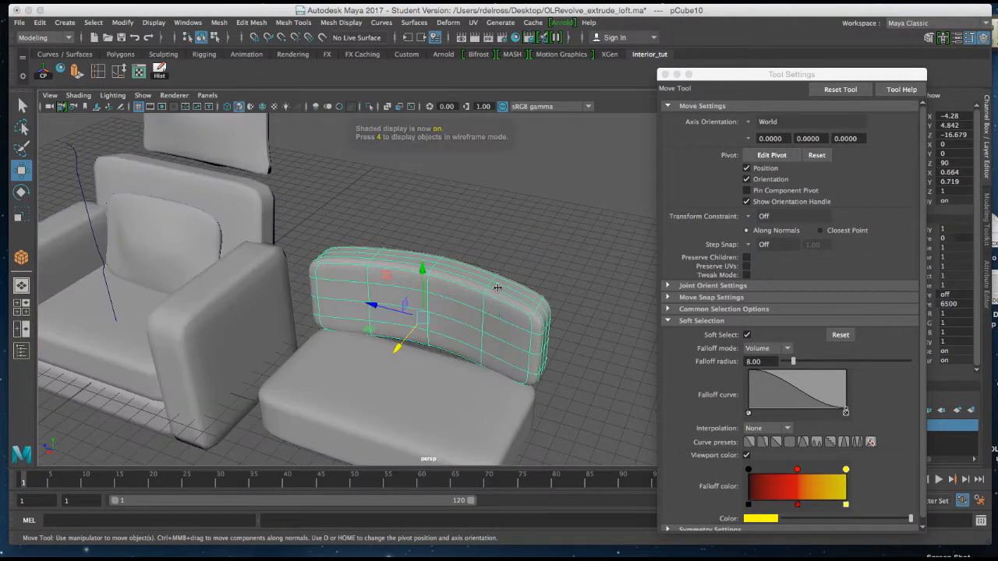
mouse_move(488, 301)
left_mouse_down("alt")
mouse_move(495, 273)
mouse_move(463, 314)
mouse_move(477, 318)
left_mouse_up("alt")
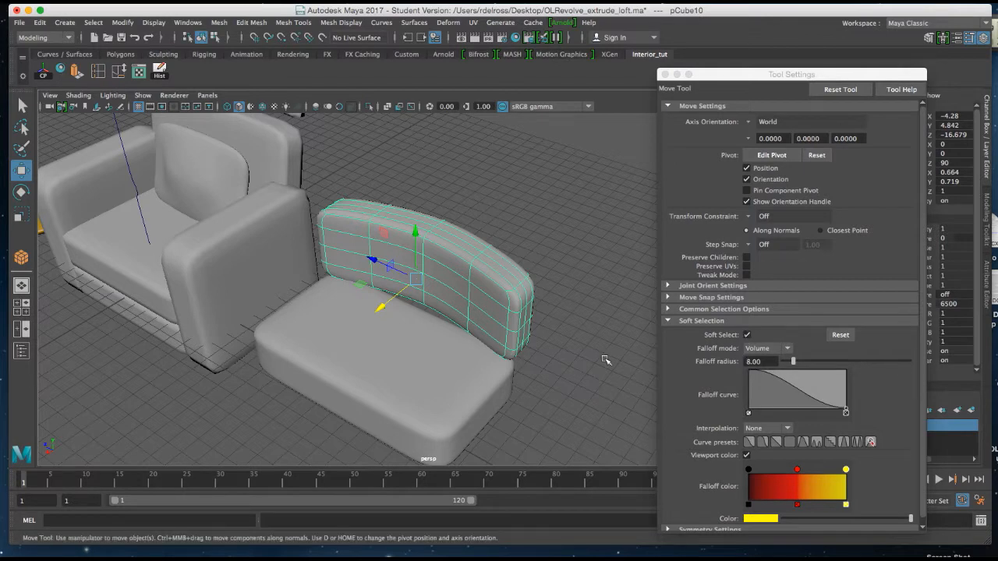
Turn off soft selection, closing the Move Tool settings, and add the seat cushion to the backrest selection
key("b")
left_click(665, 74)
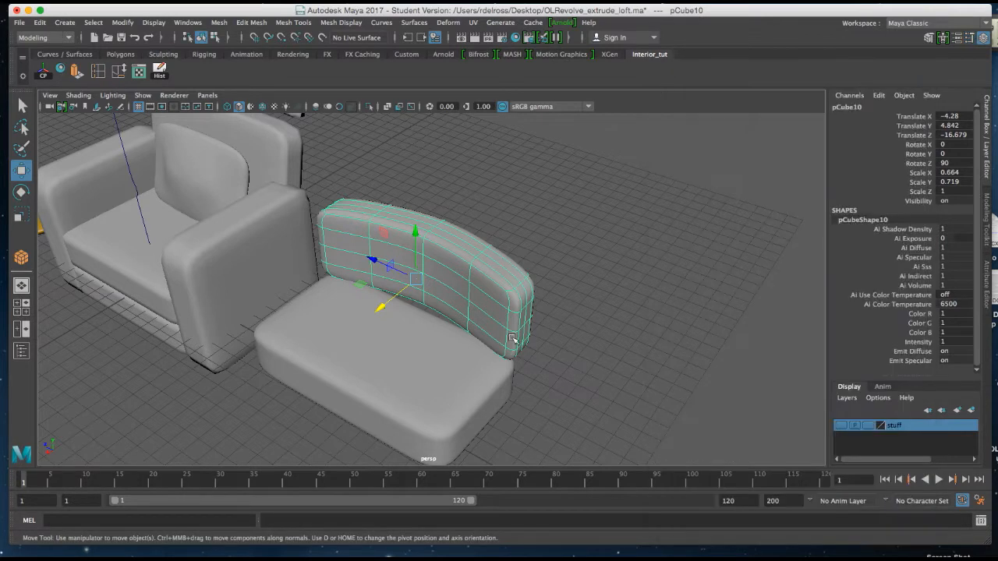
left_click_drag(468, 344, 521, 268, "alt")
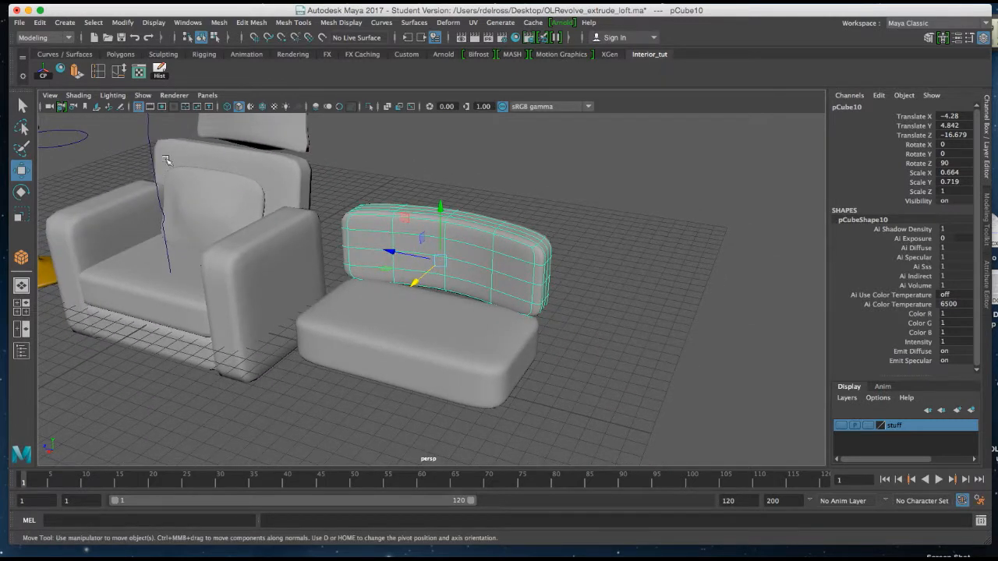
left_click(460, 389, "shift")
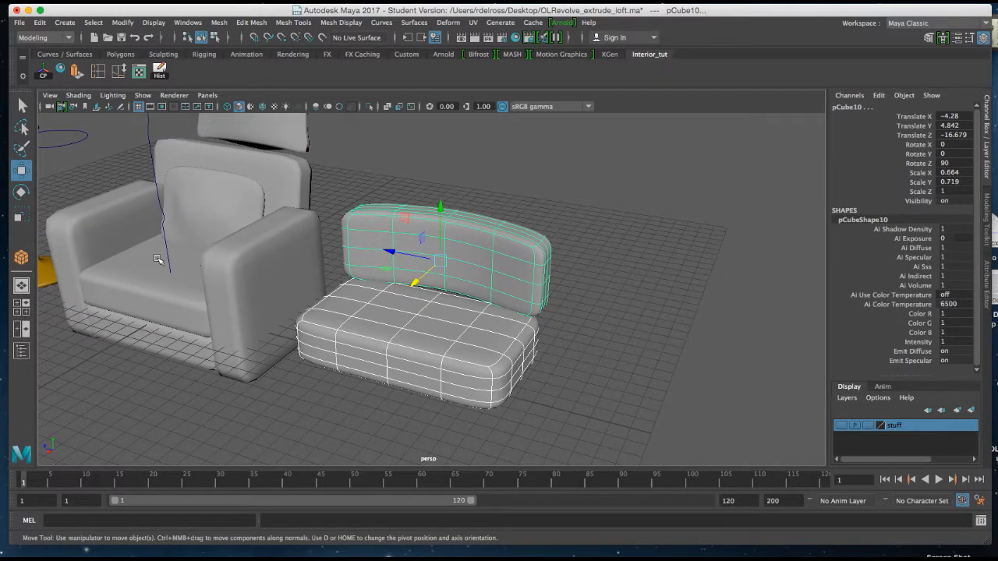